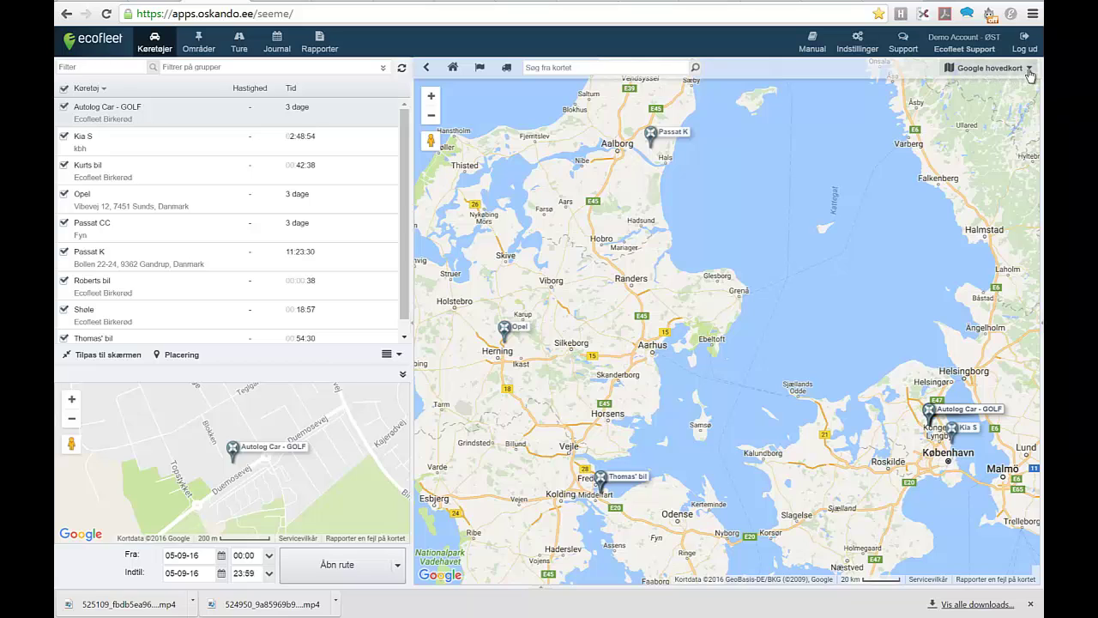
Switch the main map to Google satellitkort and turn on the Trafik overlay
click(1030, 74)
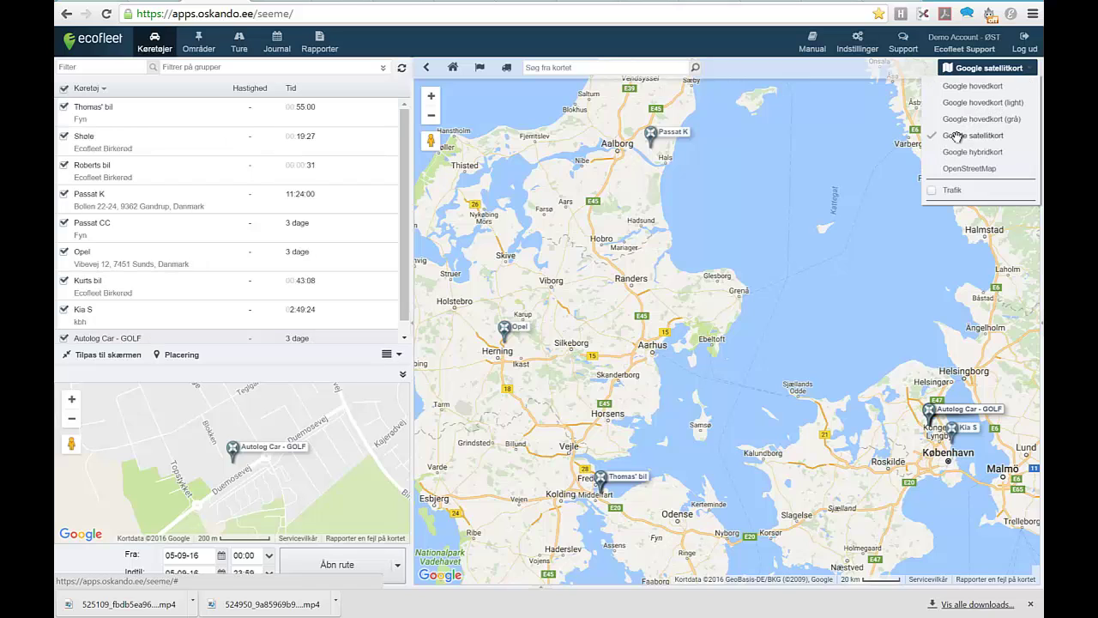
click(959, 137)
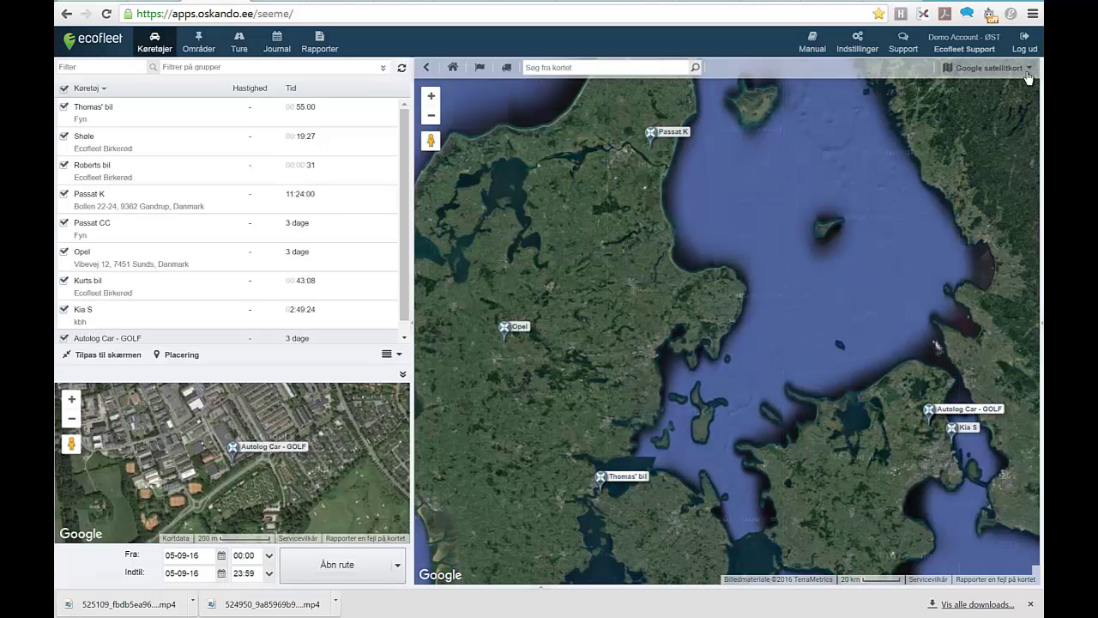
click(987, 68)
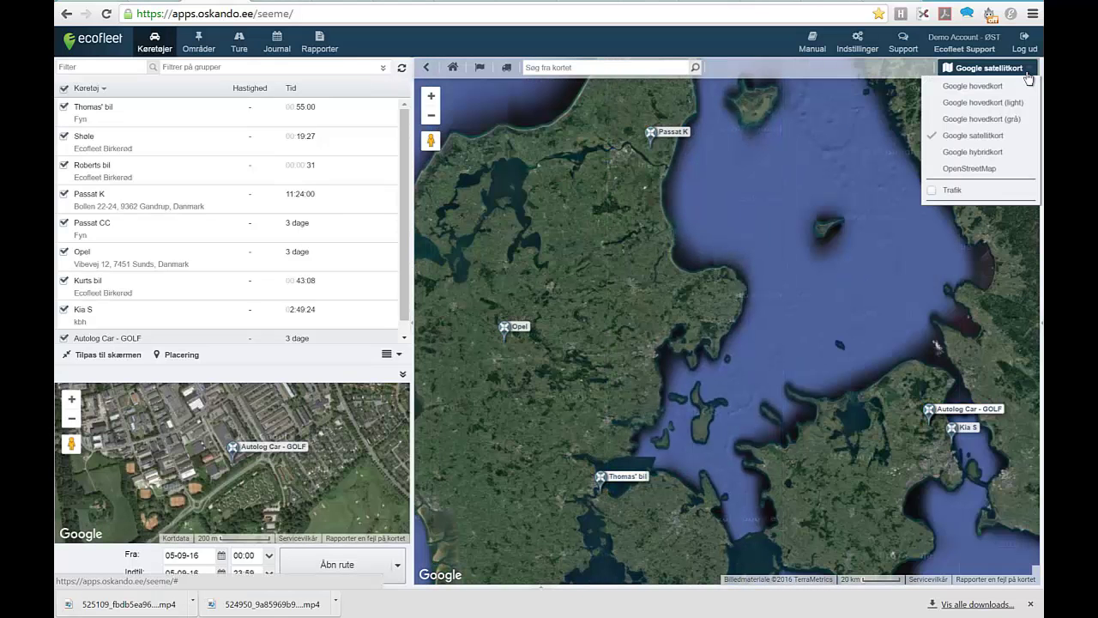
click(933, 192)
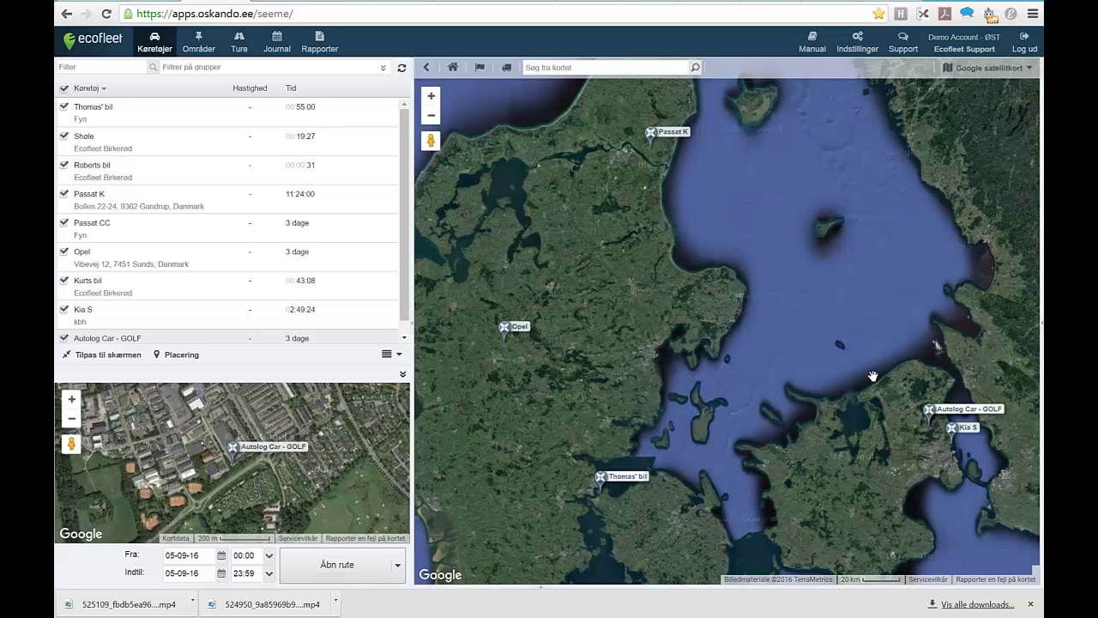
drag(896, 439, 876, 332)
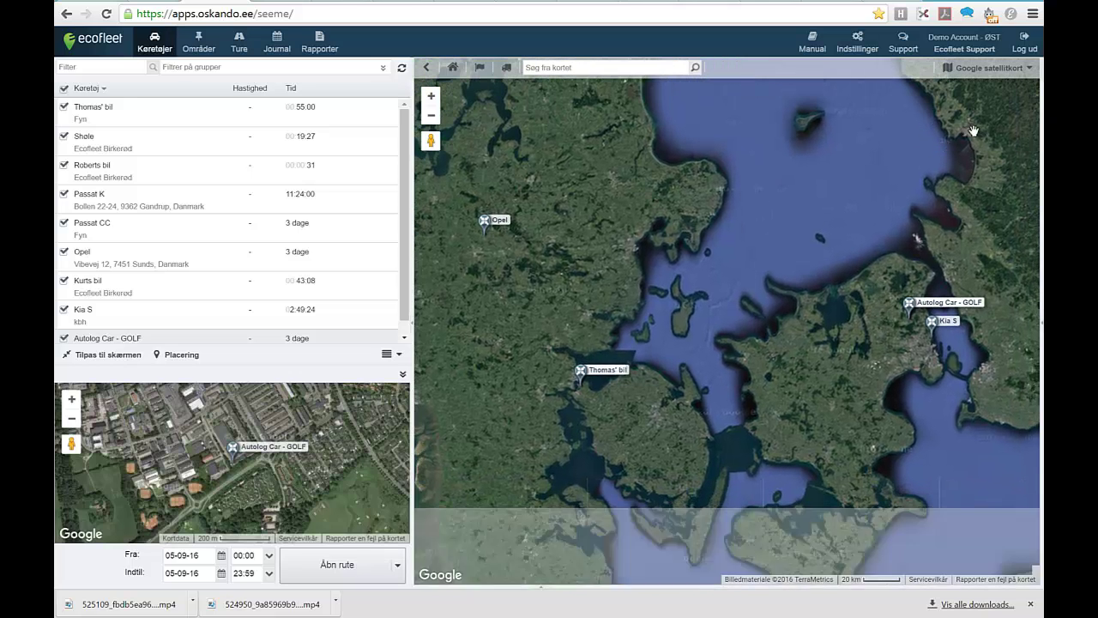
Change the map type to Google hovedkort and inspect the traffic around København
click(1029, 69)
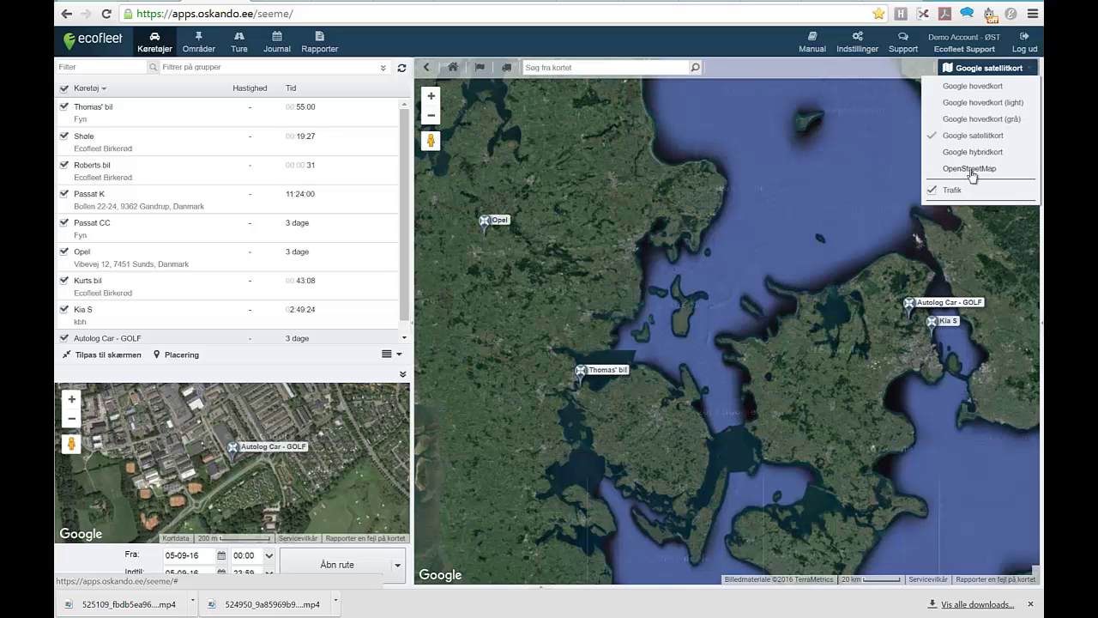
click(968, 87)
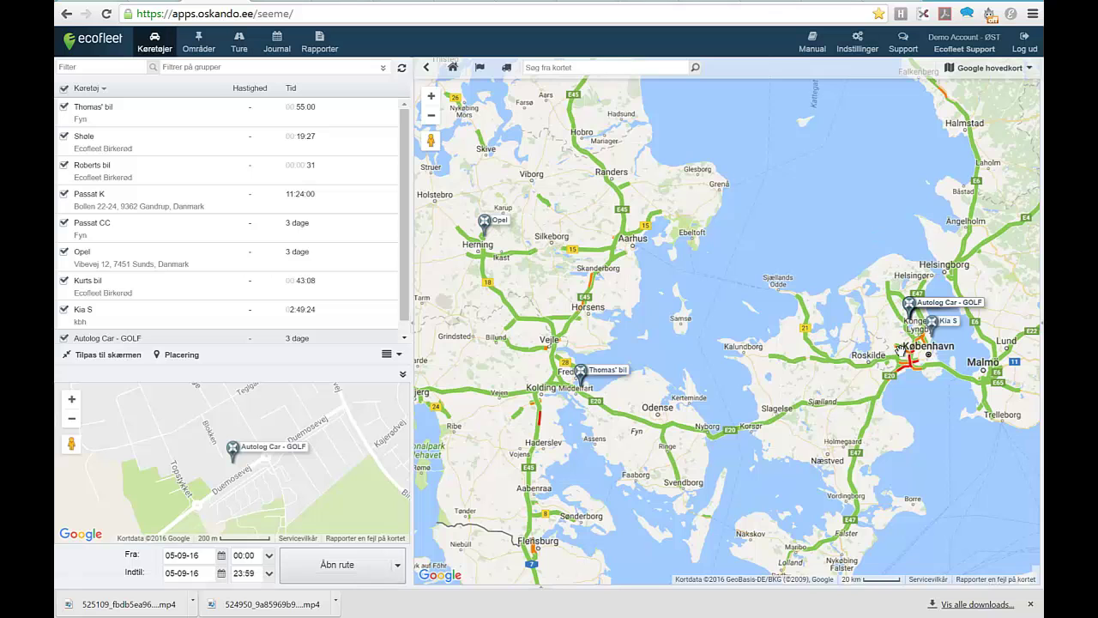
drag(875, 361, 826, 315)
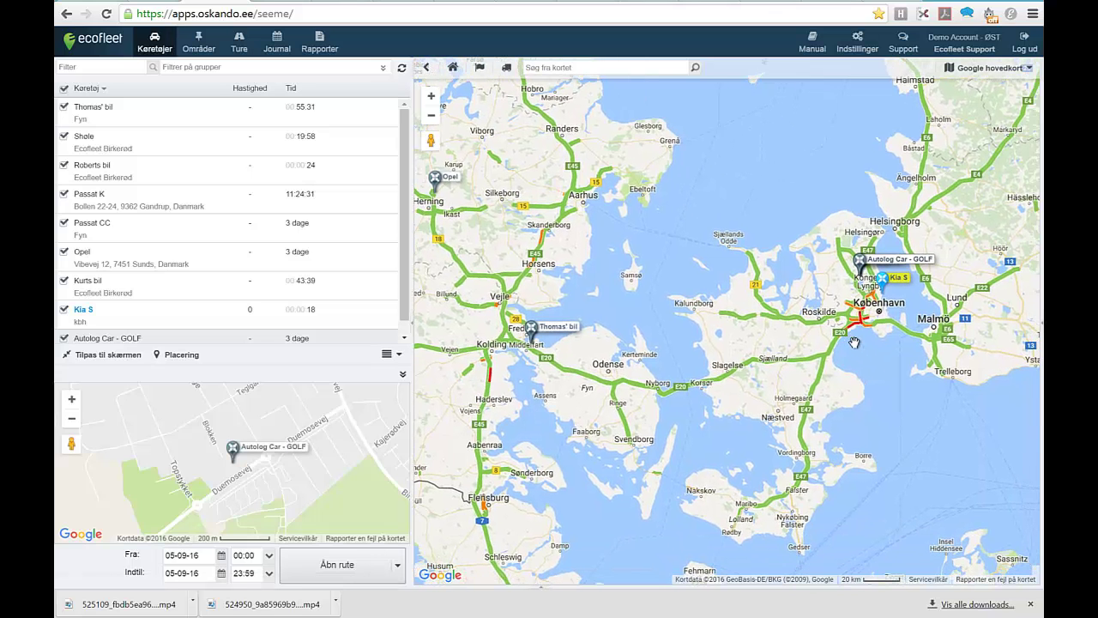
click(432, 97)
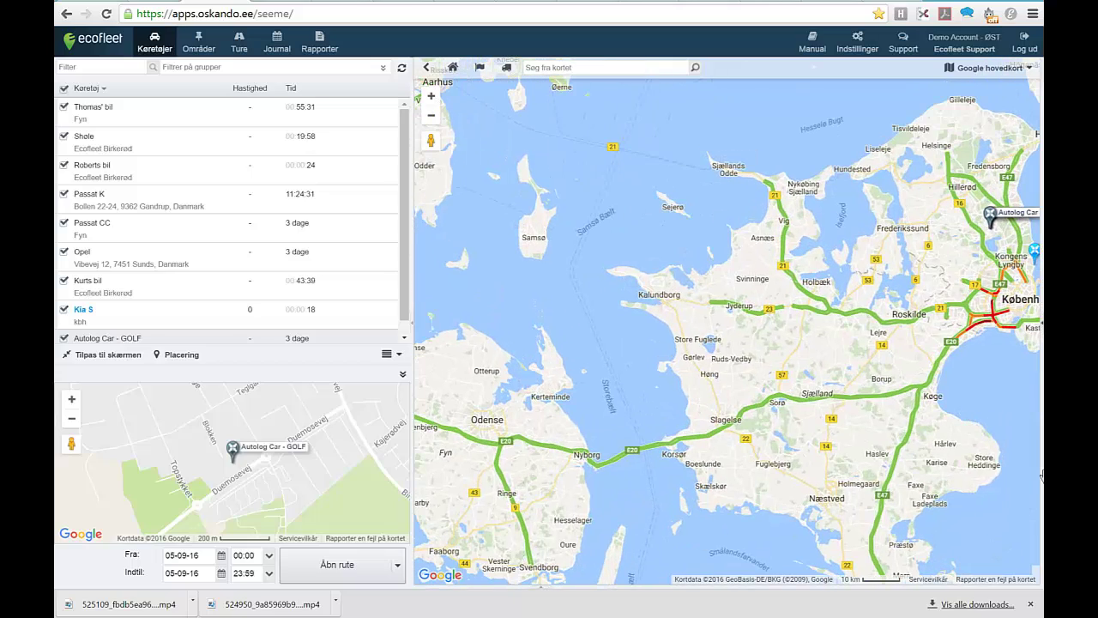
drag(923, 367, 867, 360)
drag(991, 317, 916, 334)
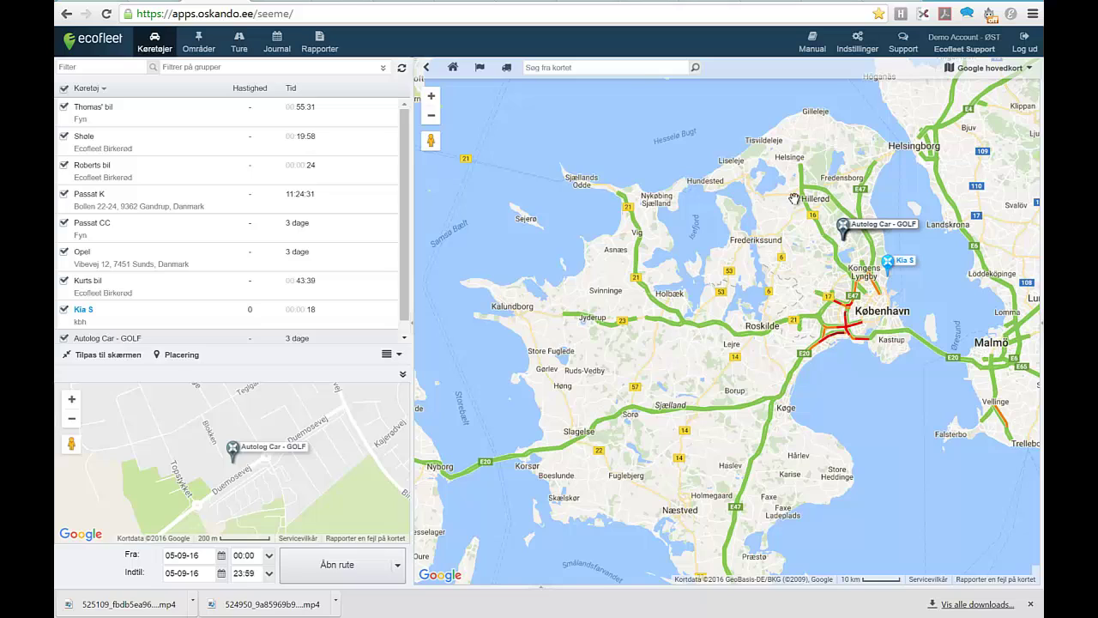
Search the map for the street address in Birkerød and choose the first match
click(608, 66)
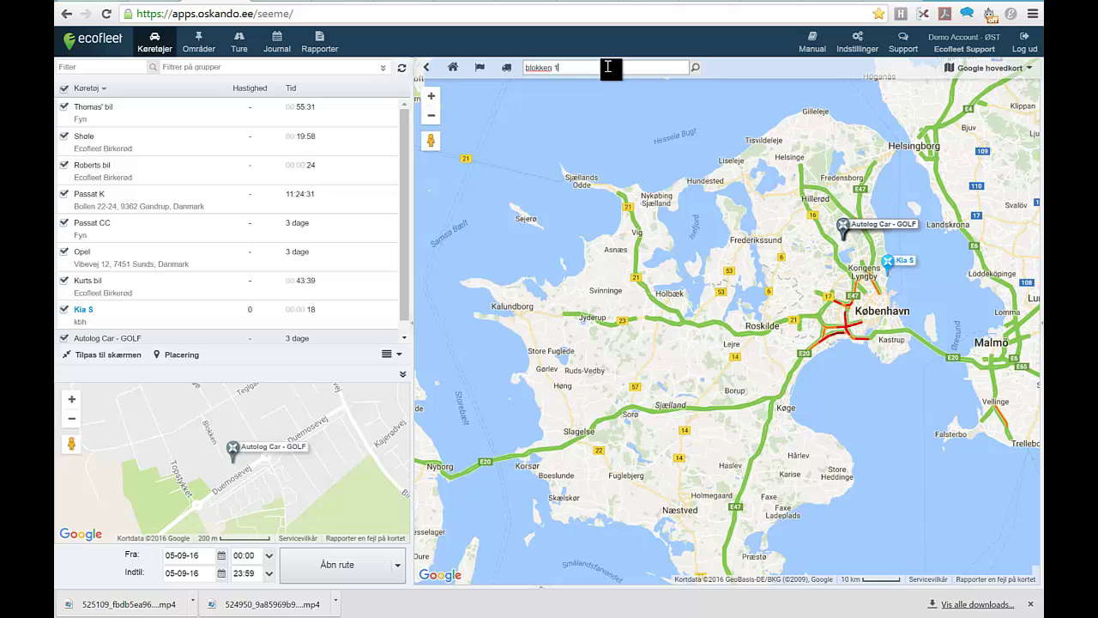
key(Return)
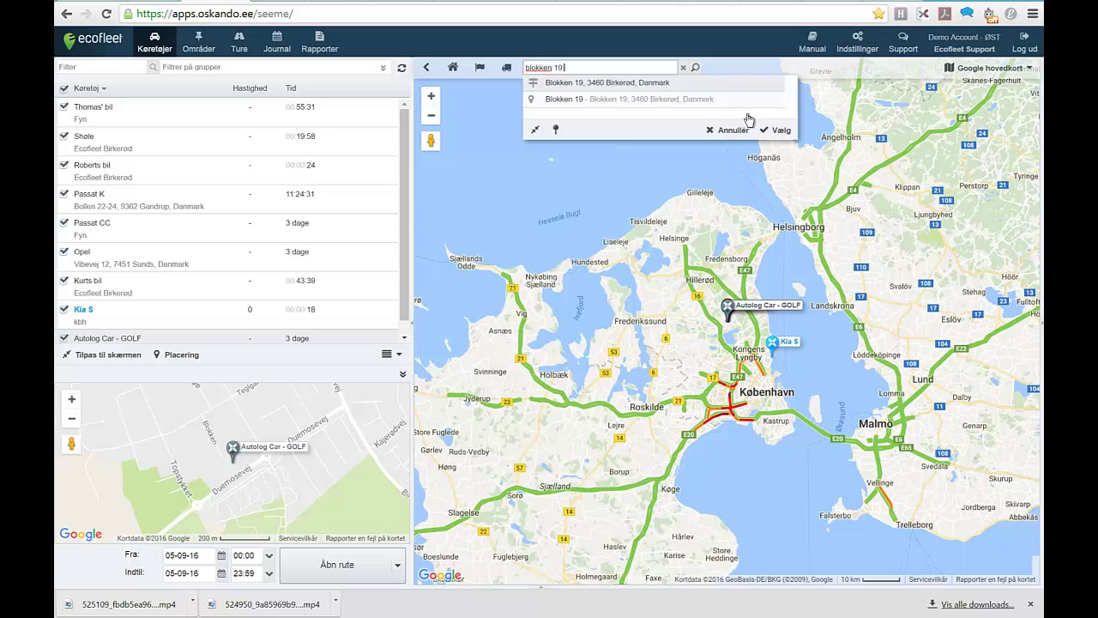
click(776, 131)
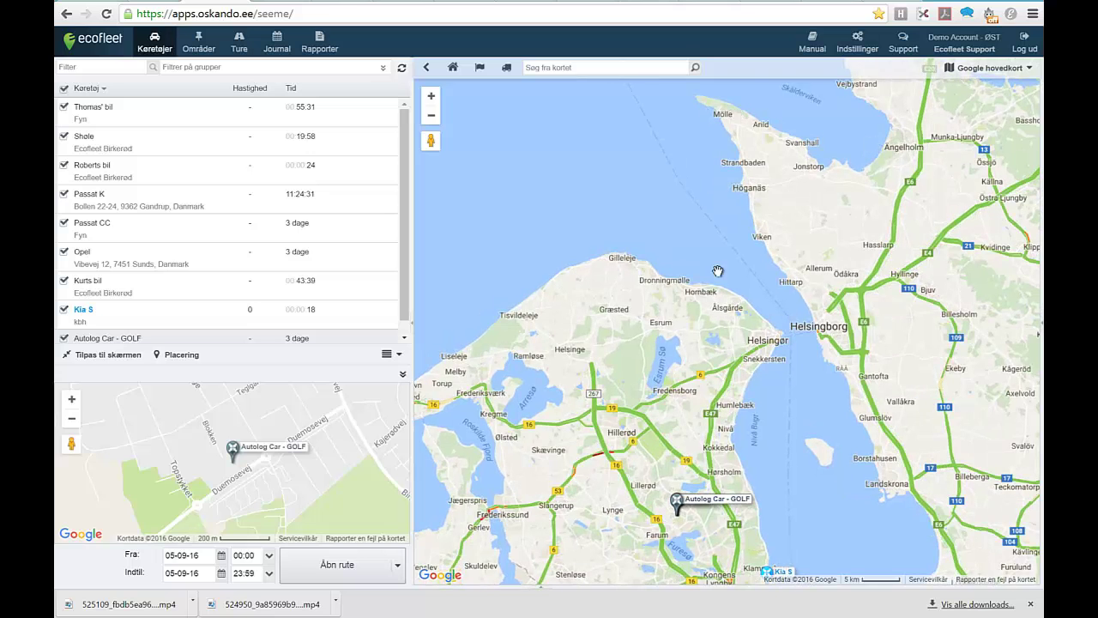
View the address details at the Autolog Car - GOLF marker on the map and close them
drag(695, 424, 717, 323)
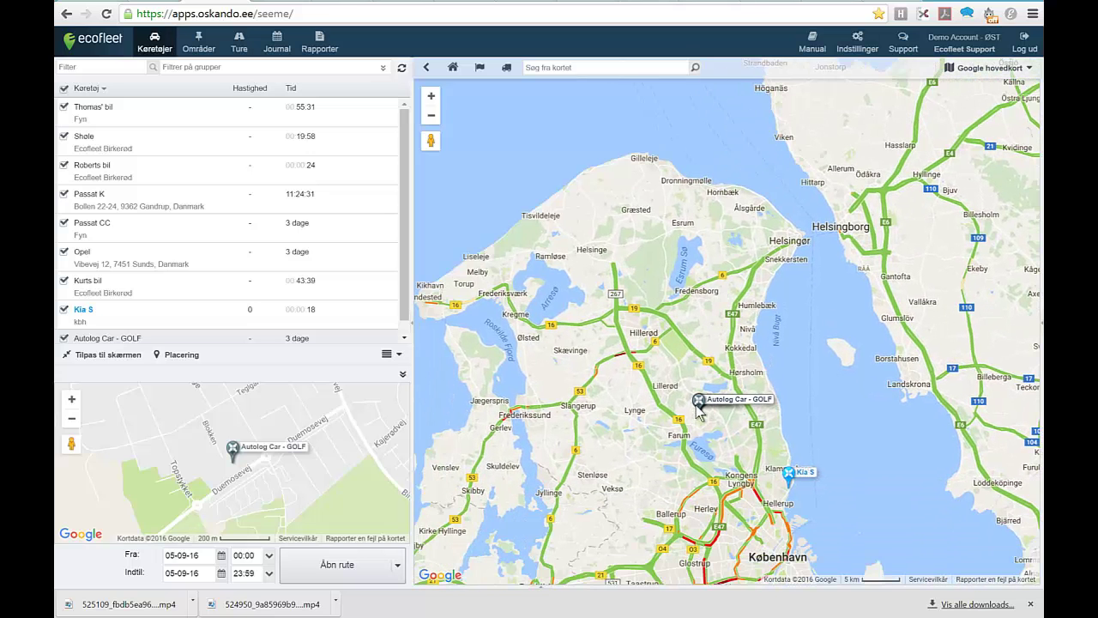
click(699, 407)
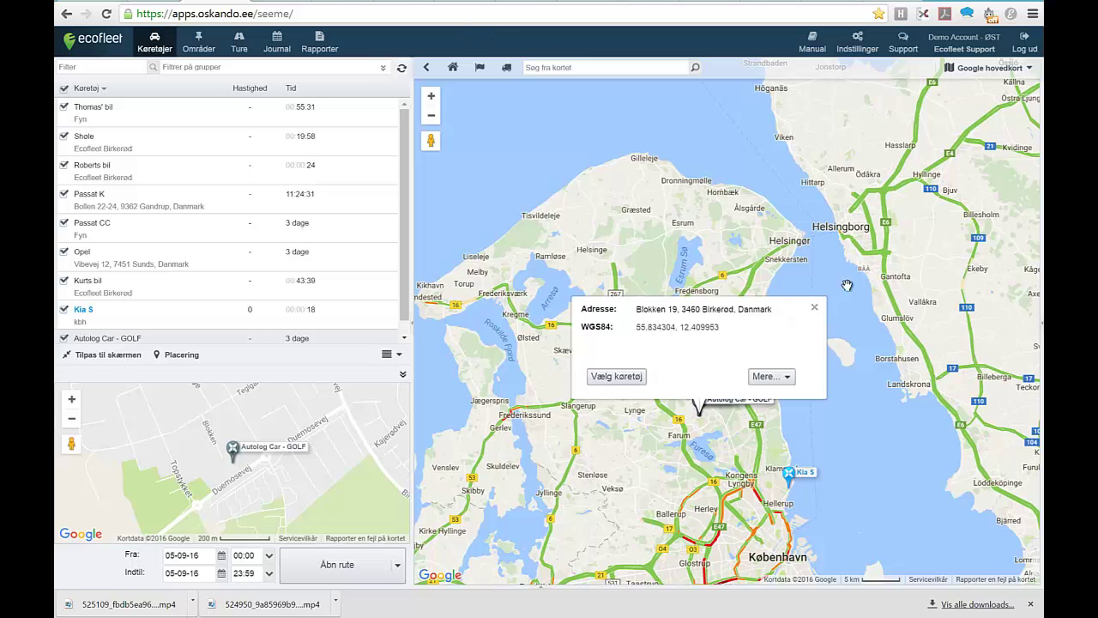
click(813, 309)
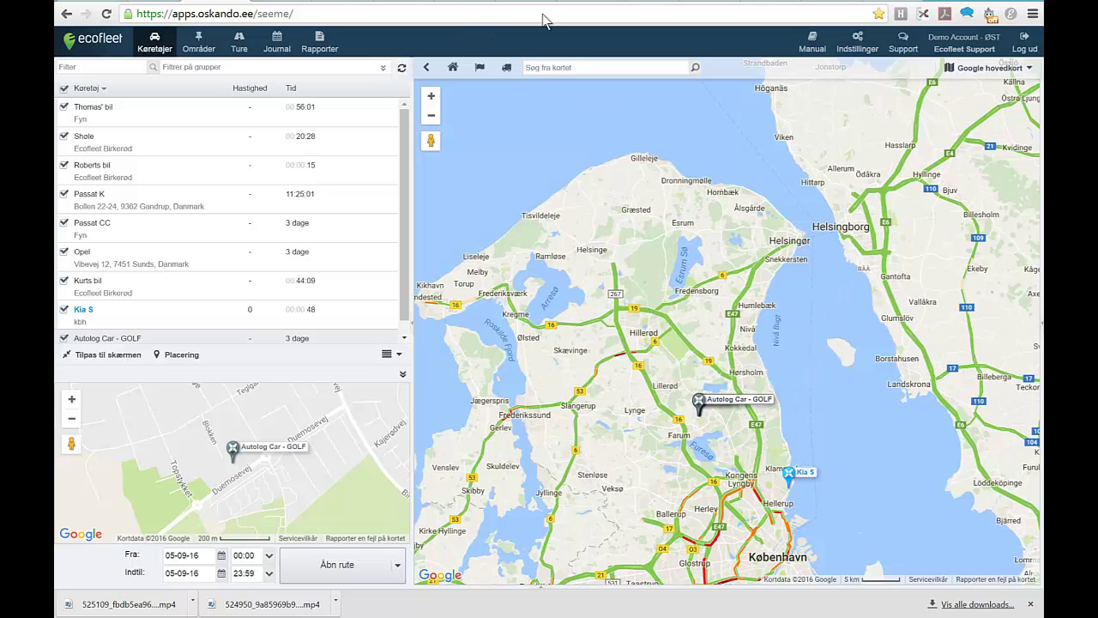
List the vehicles by distance to the street address in Birkerød using the Vælg køretøj tool
click(506, 70)
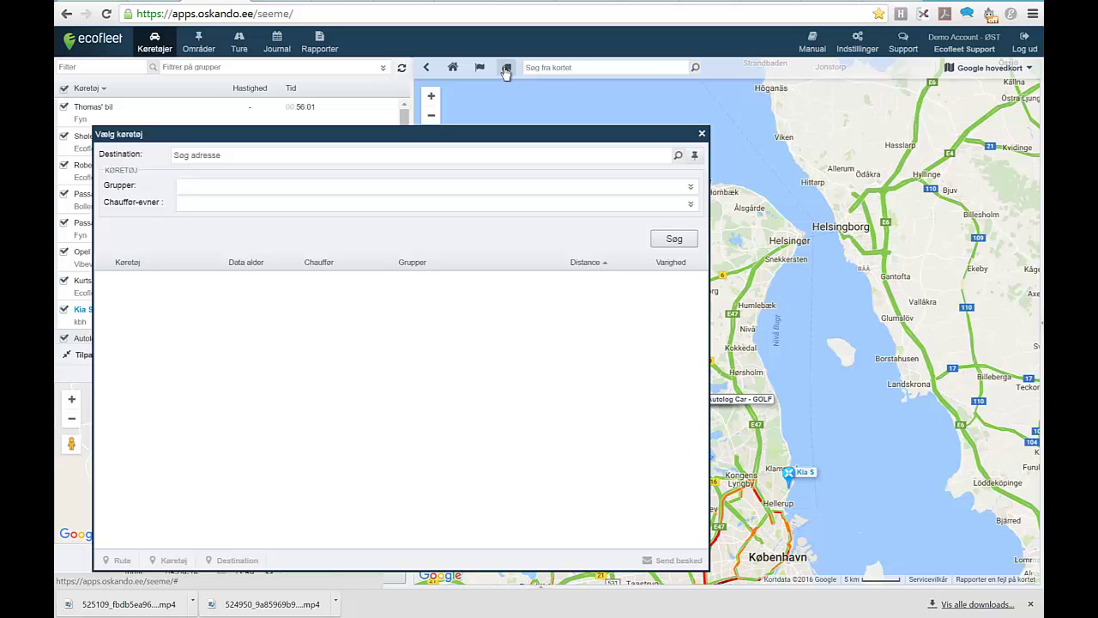
click(229, 153)
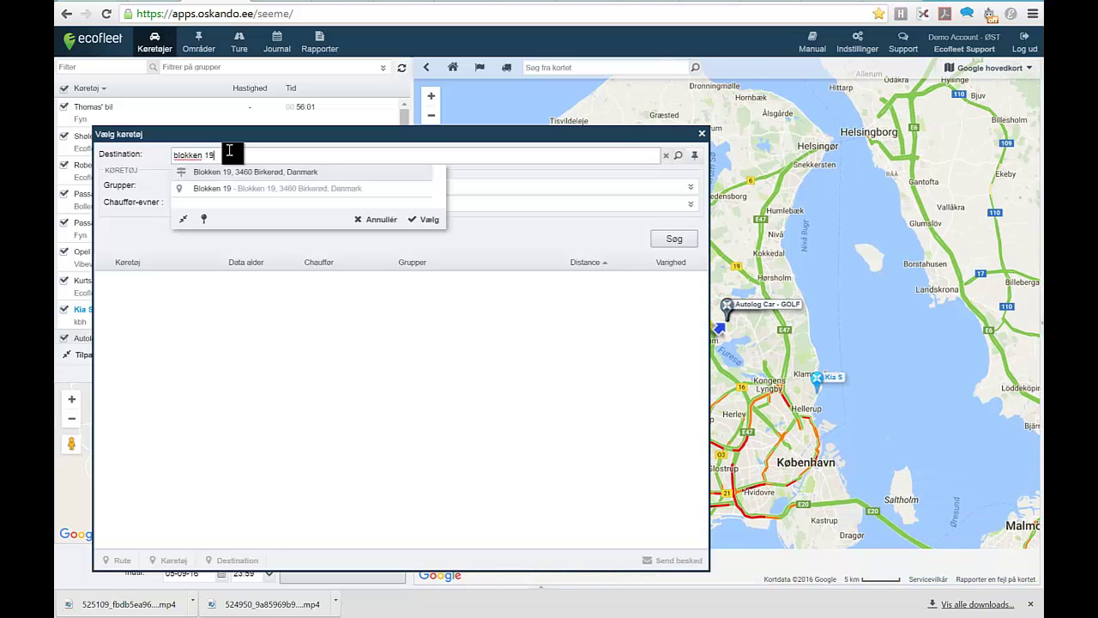
right_click(420, 214)
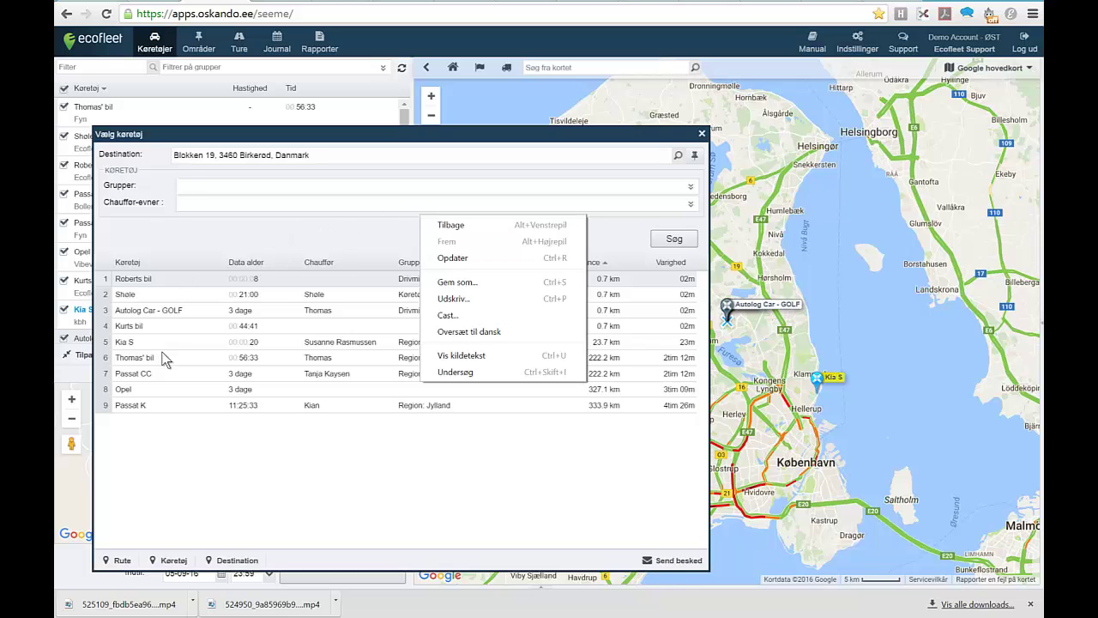
click(277, 474)
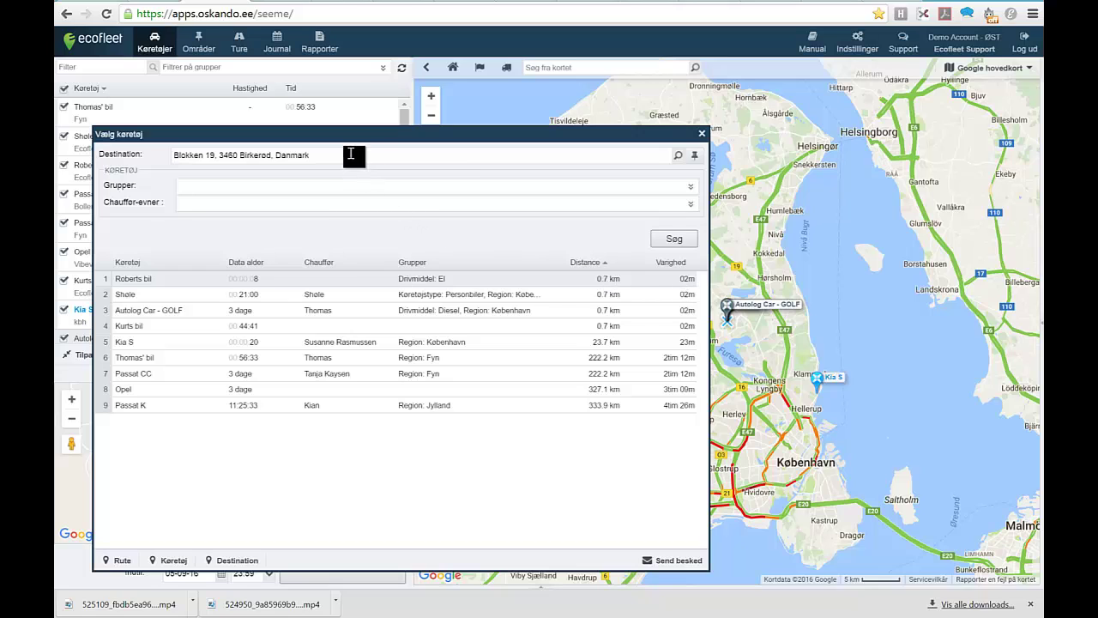
Send the destination address and map link by E-mail to the driver of the second-listed vehicle
click(678, 562)
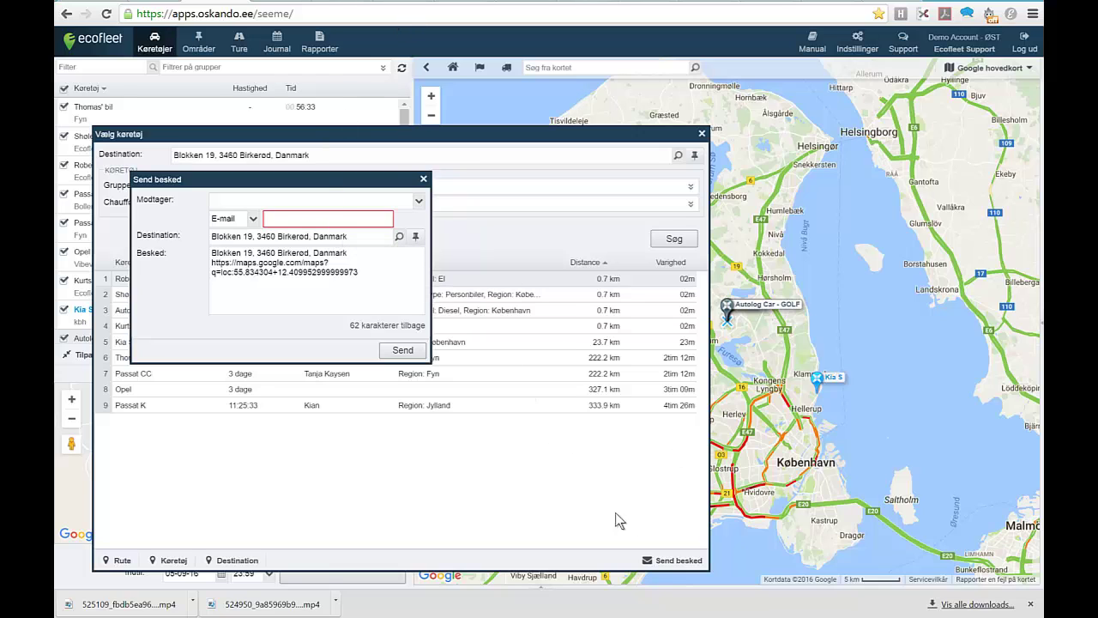
right_click(420, 202)
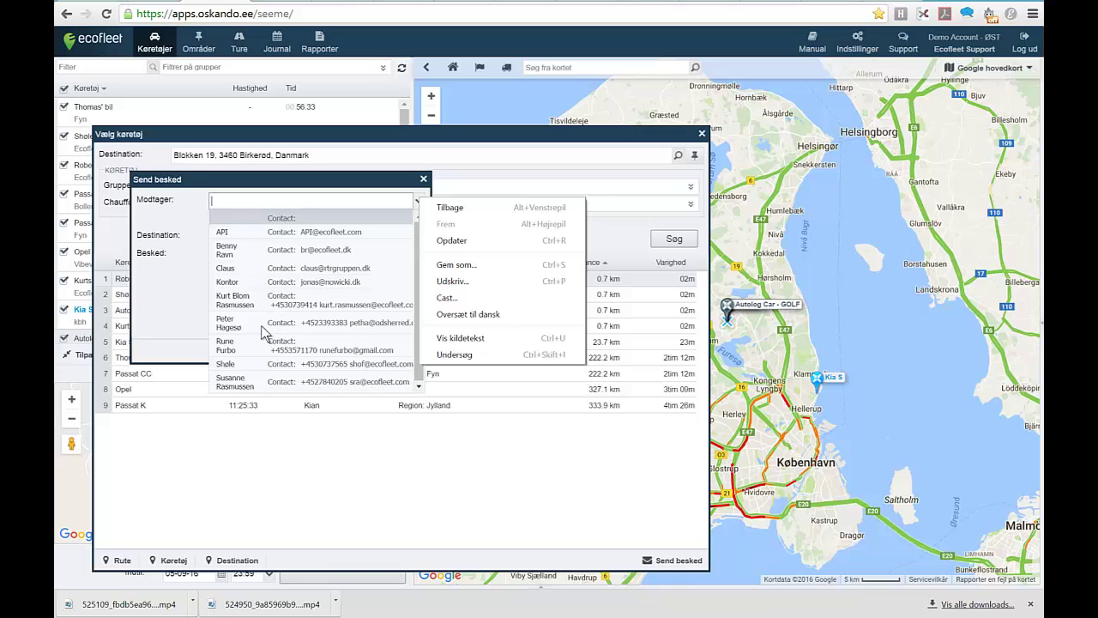
click(260, 364)
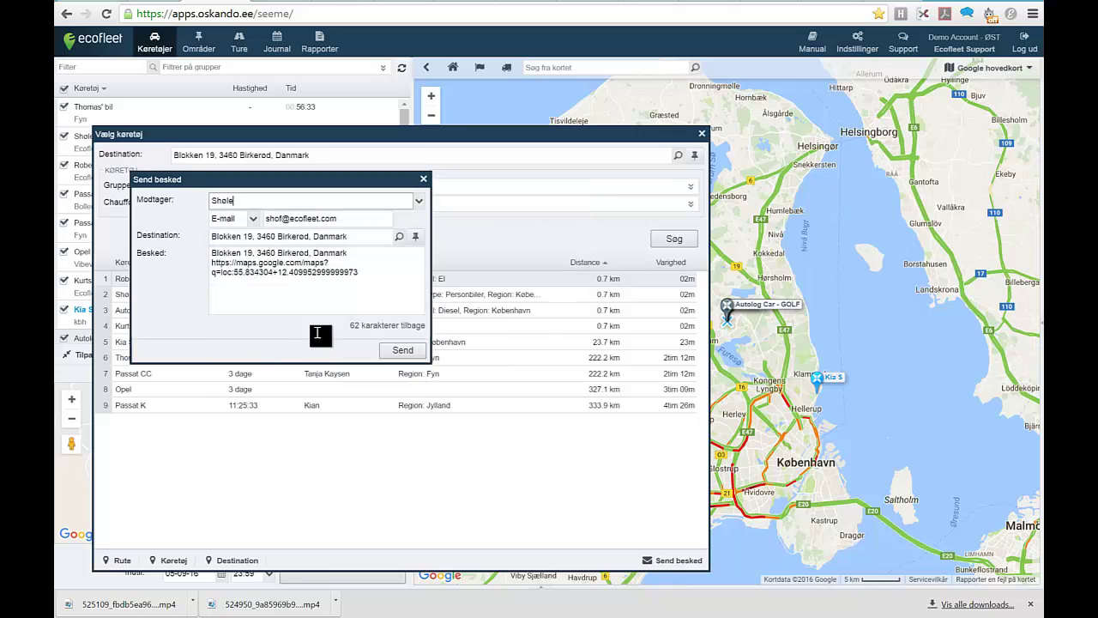
click(252, 219)
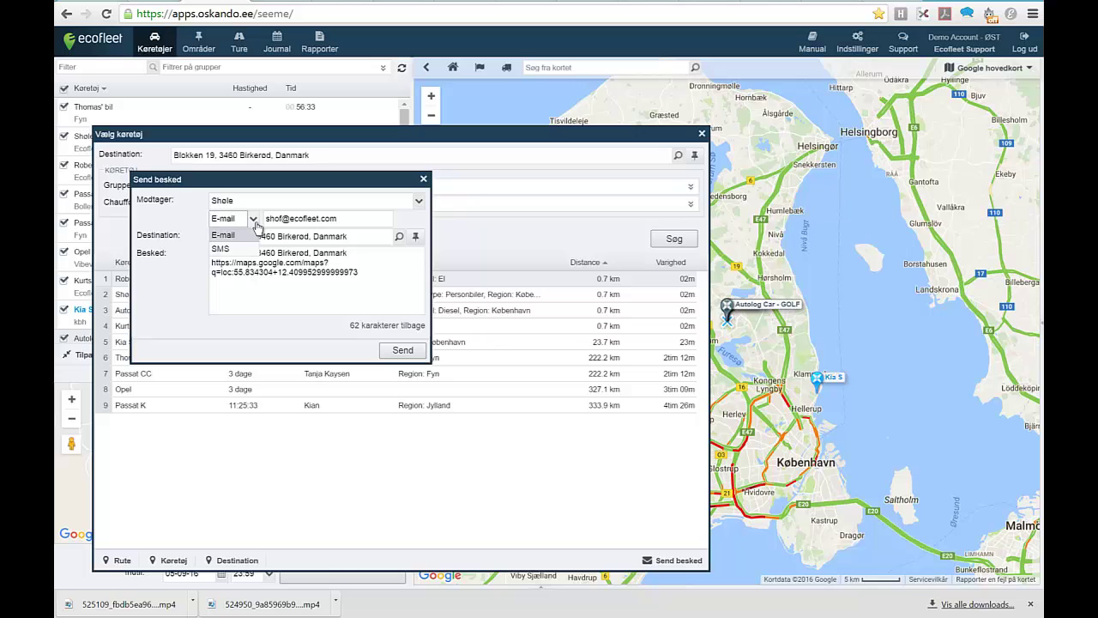
click(369, 275)
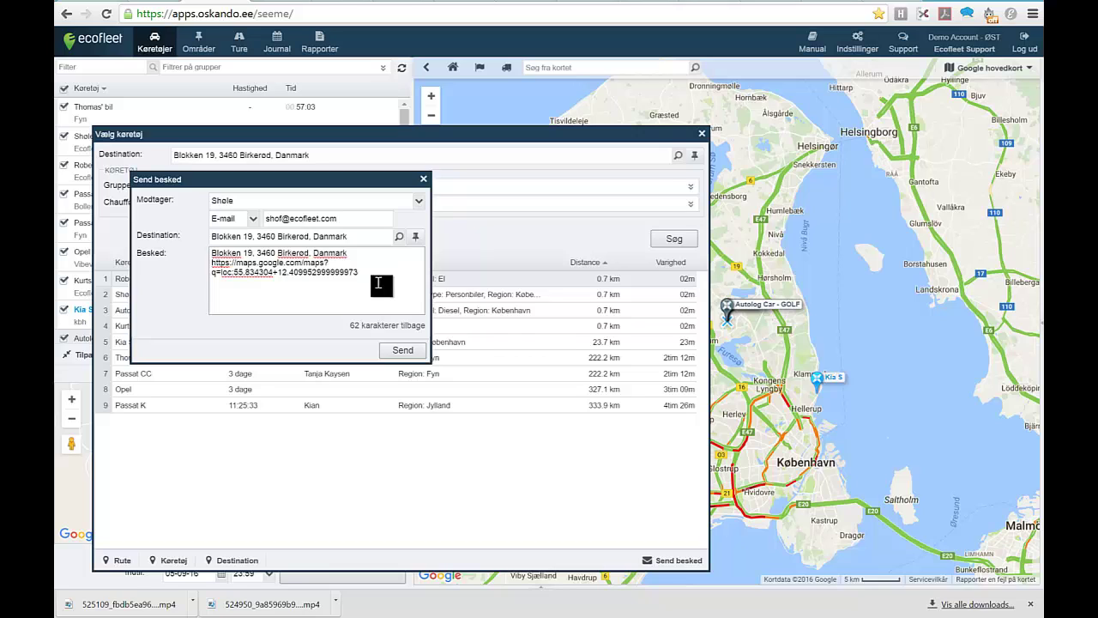
click(400, 355)
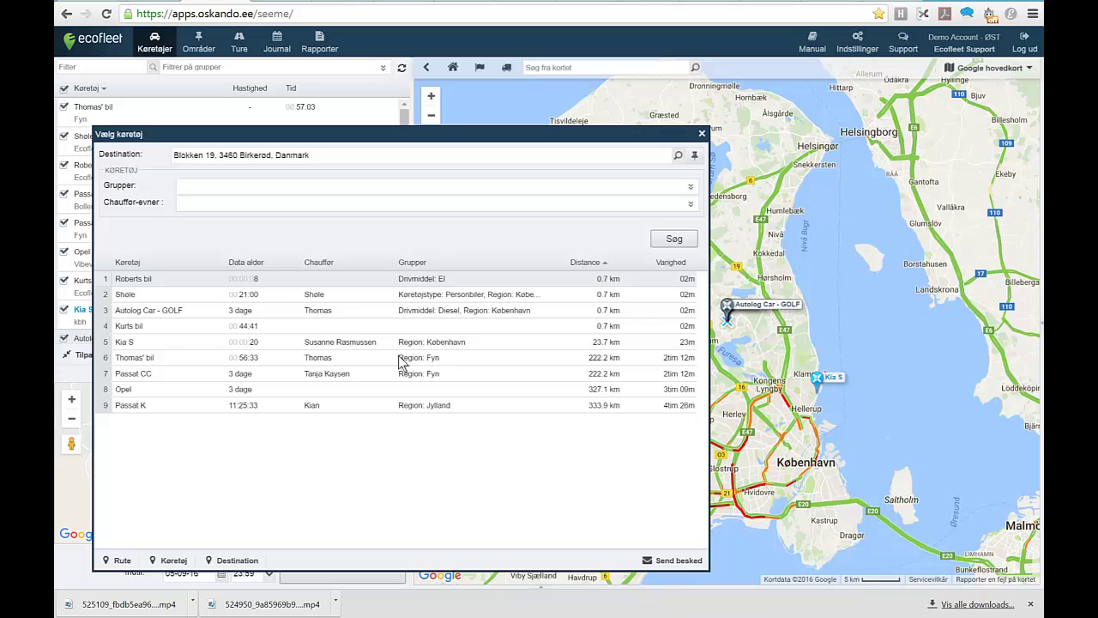
Draft another destination message with the added line "du skal lappen et hul i vejen", discard it, and close the vehicle selection
click(671, 560)
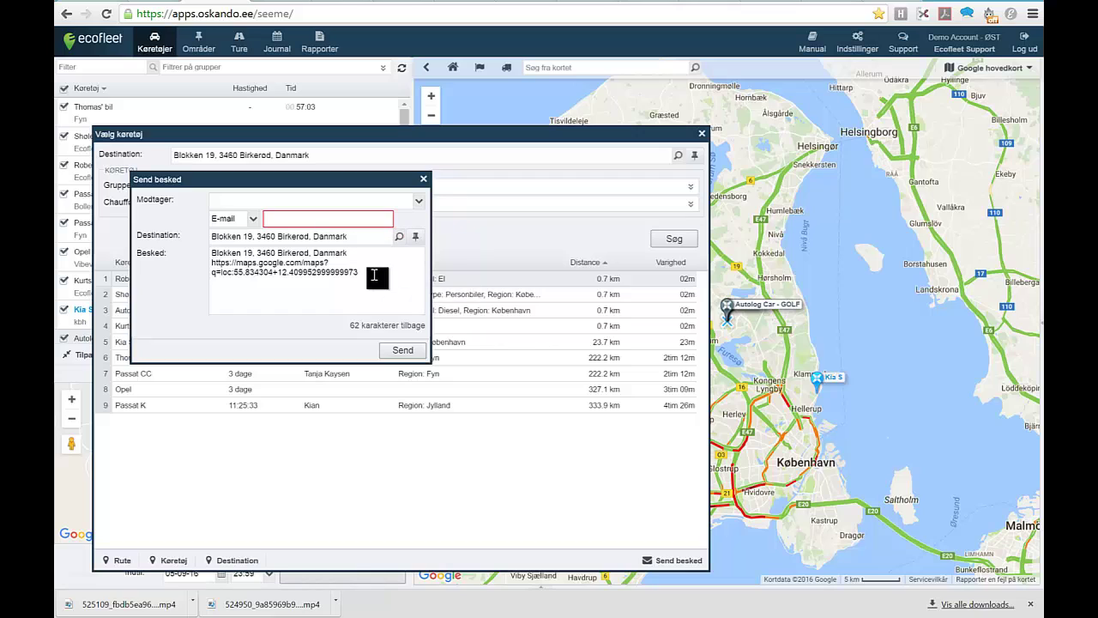
click(372, 267)
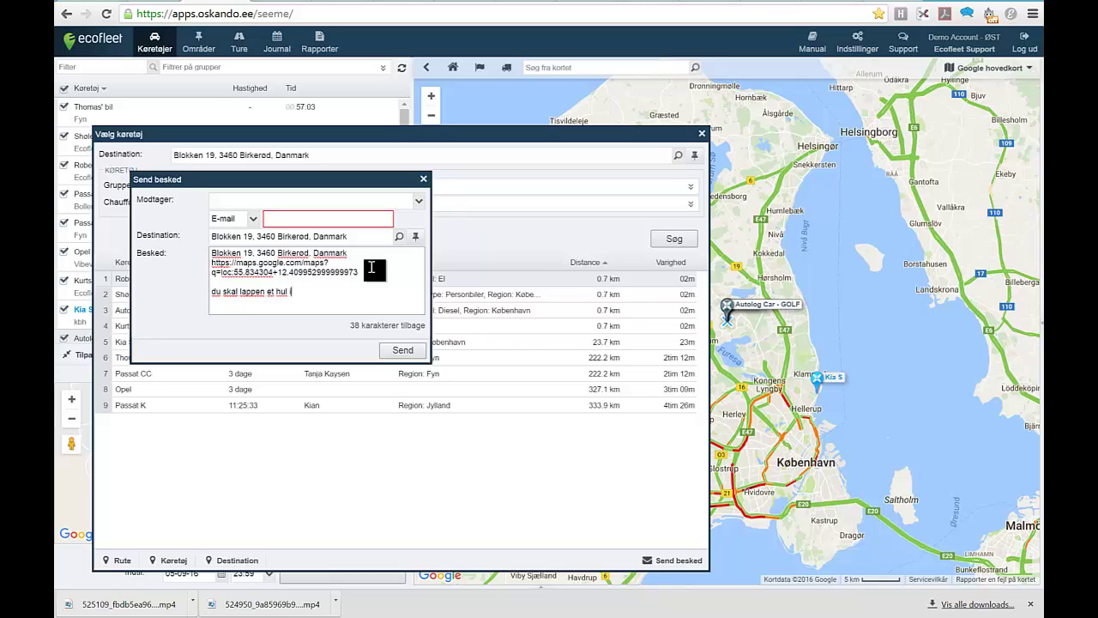
right_click(402, 354)
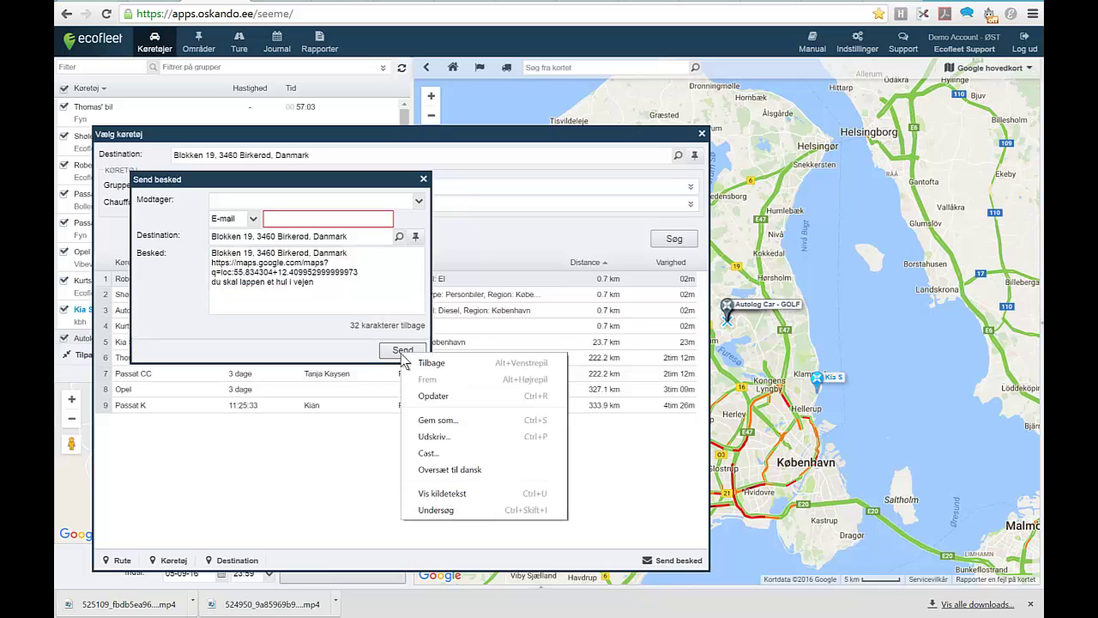
click(325, 201)
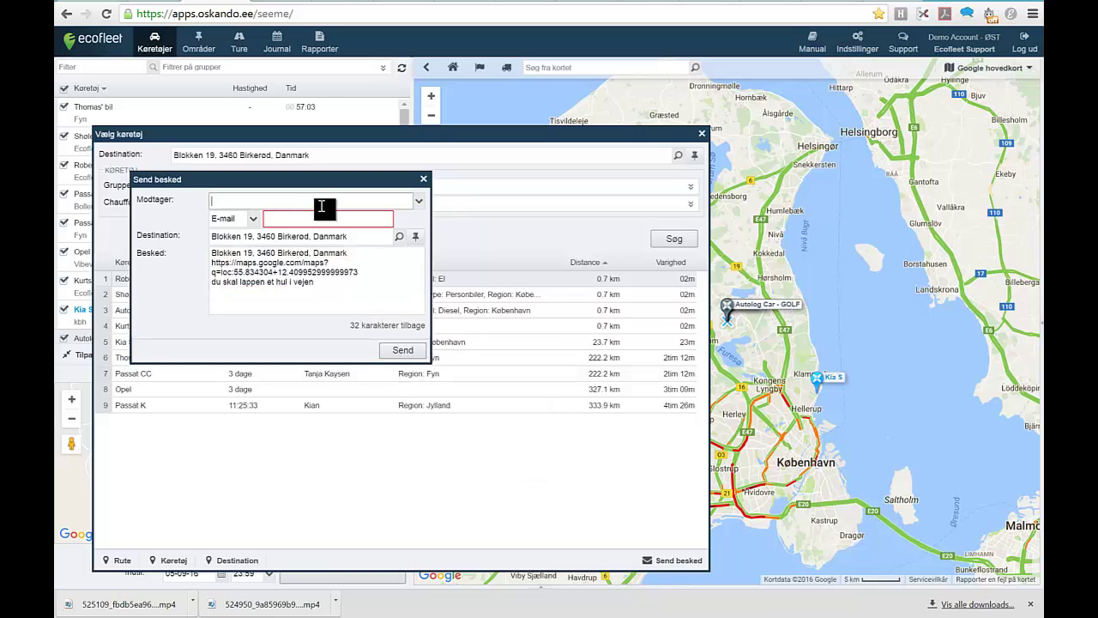
click(423, 180)
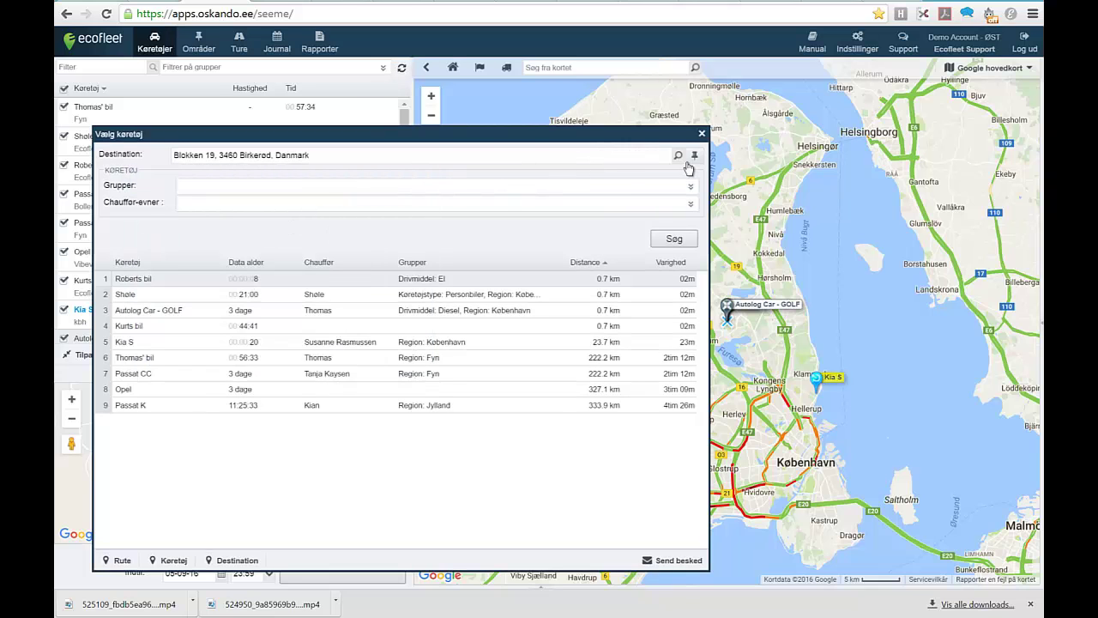
click(703, 135)
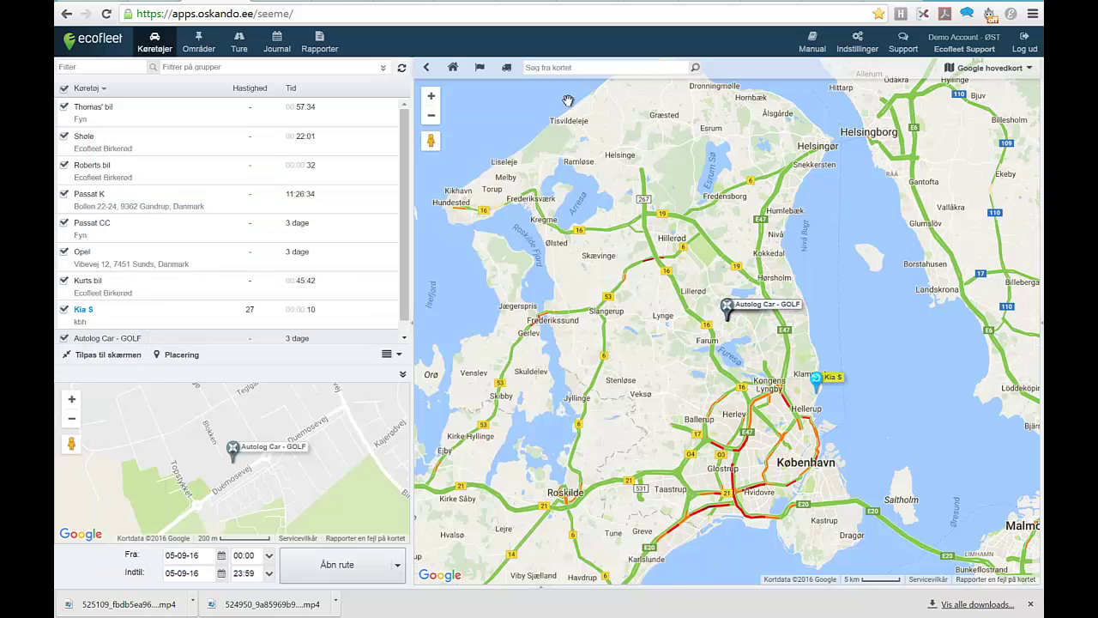
Plan a route with waypoint A at Skævinge and waypoint B just north of Hillerød
click(479, 72)
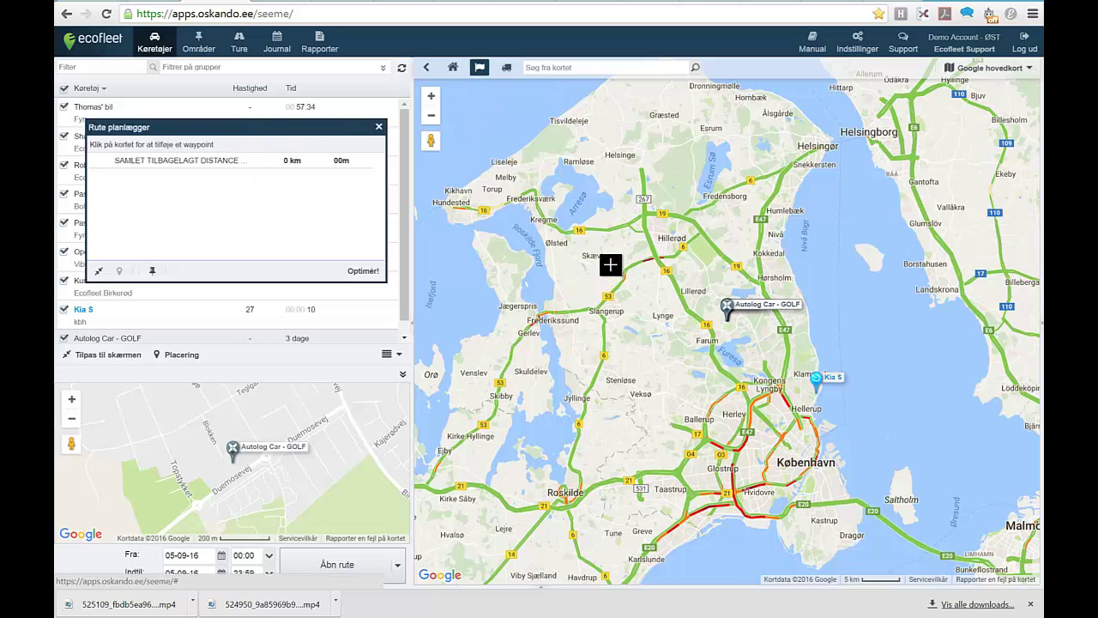
click(596, 261)
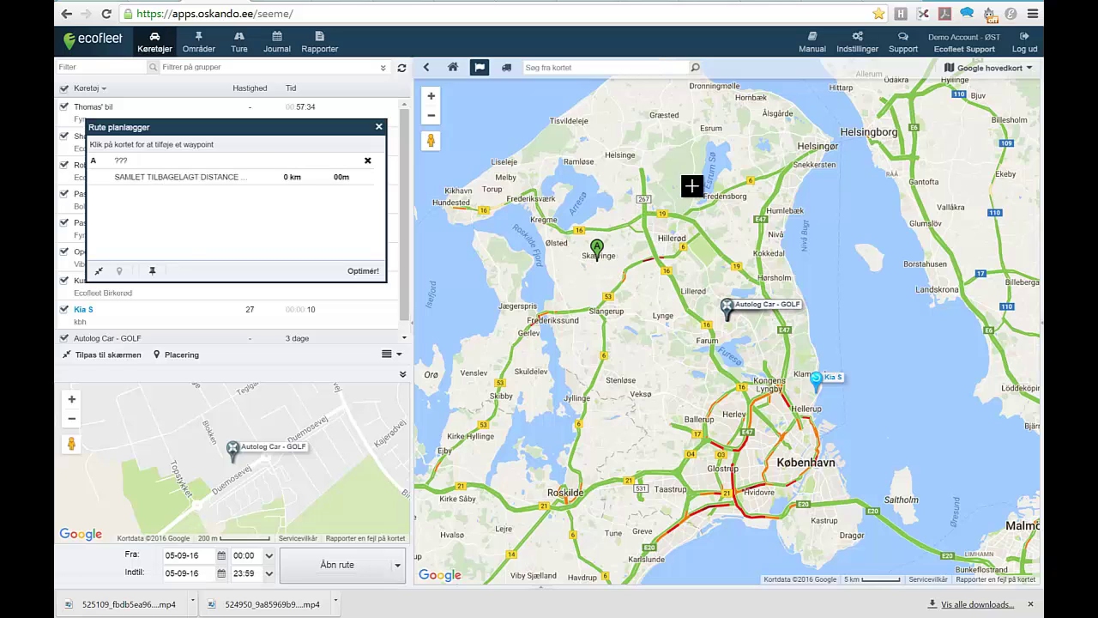
click(664, 189)
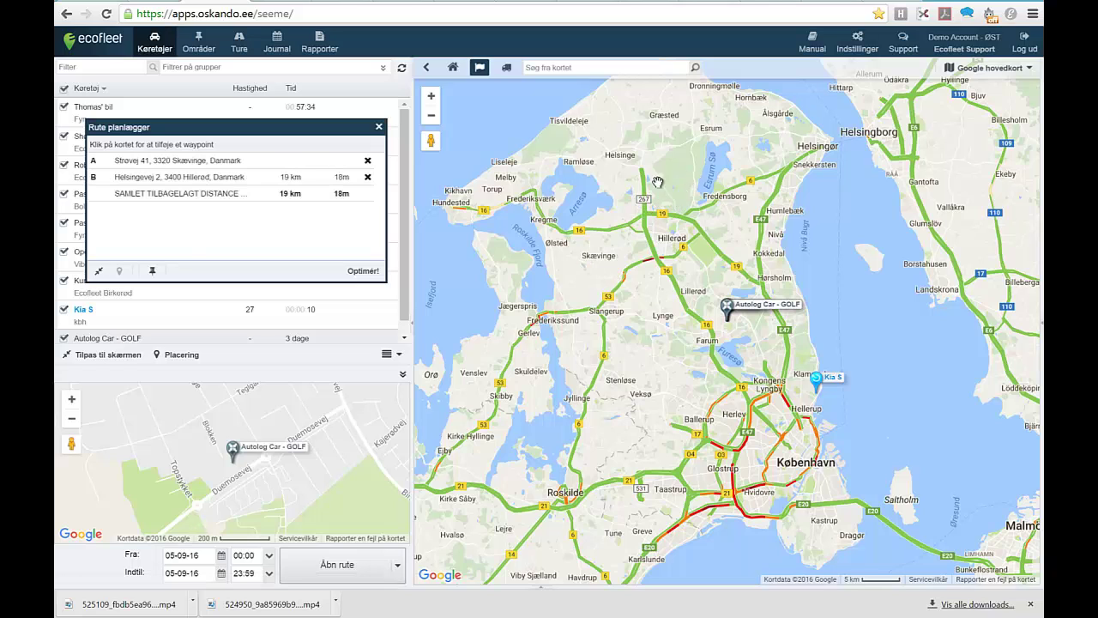
Add waypoints C to J at Helsinge, Esrum, Fredensborg, north of Lillerød, Slangerup, south-west of Skævinge, Lynge and Lillerød, and optimise the waypoint order
click(604, 146)
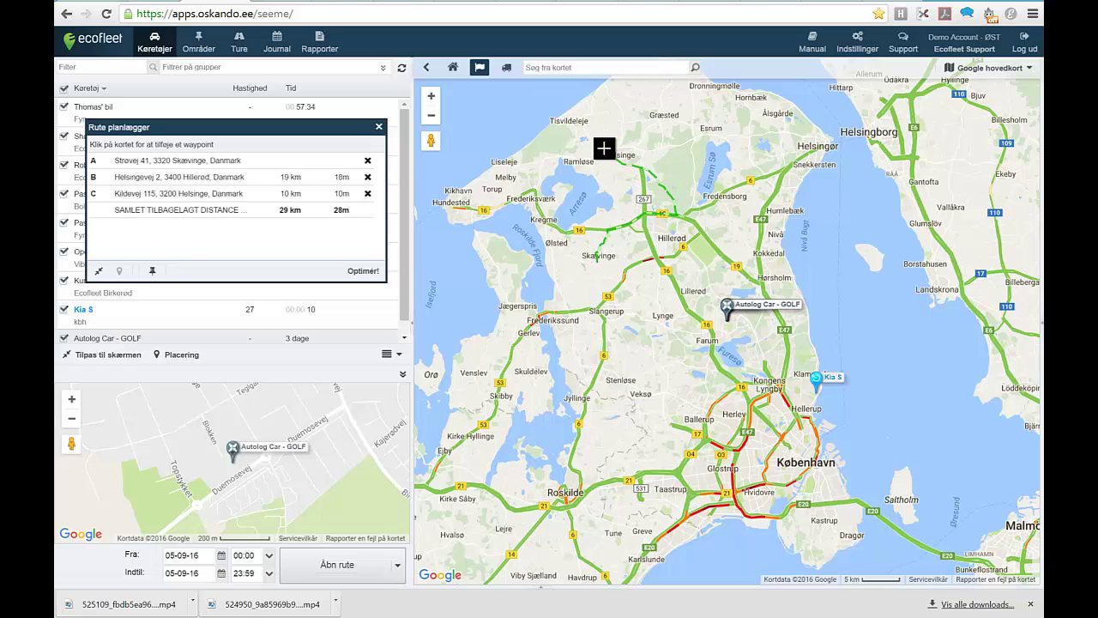
click(730, 133)
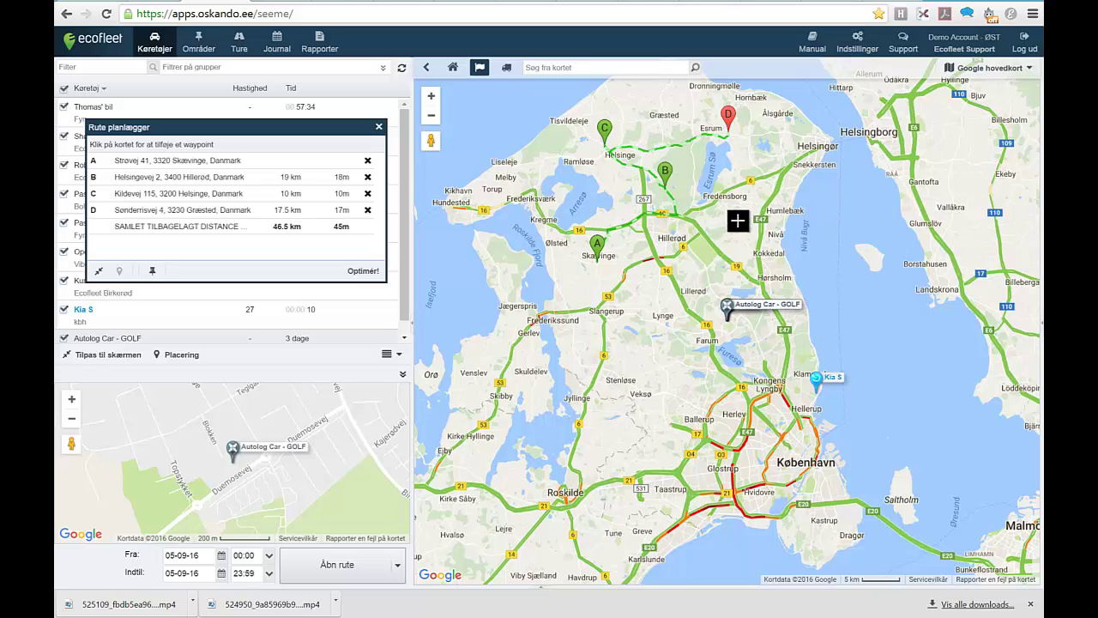
click(735, 222)
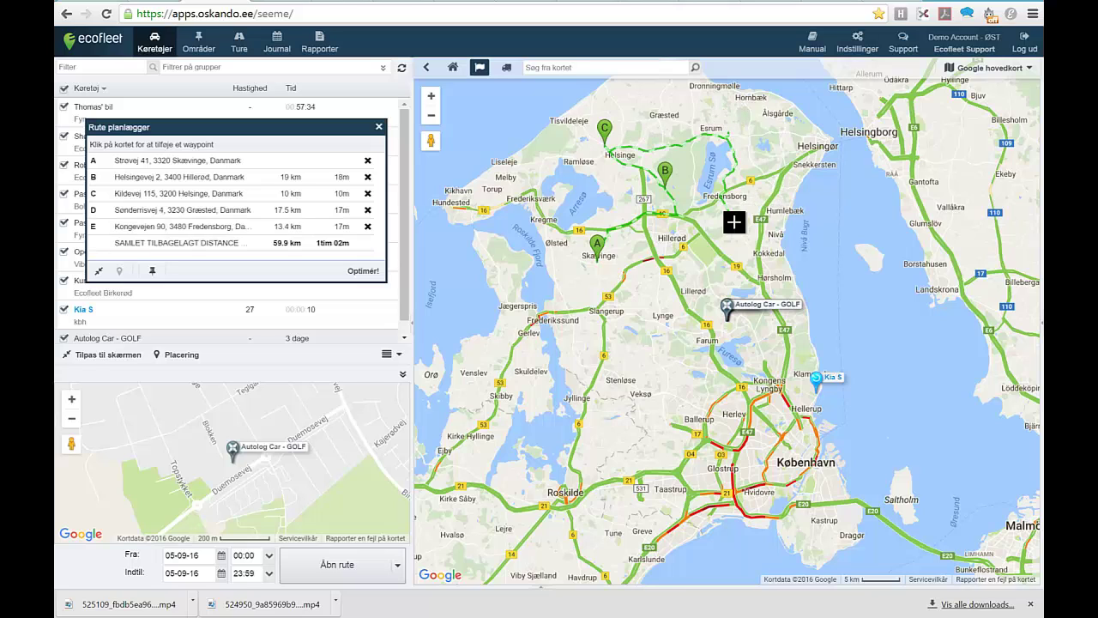
click(706, 260)
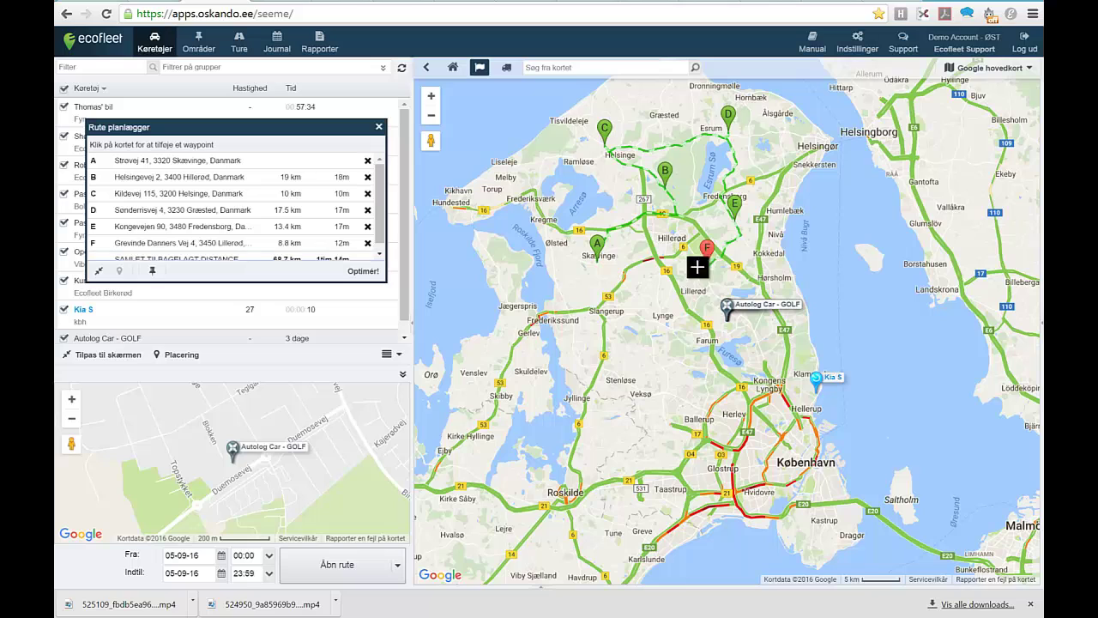
click(635, 293)
click(574, 281)
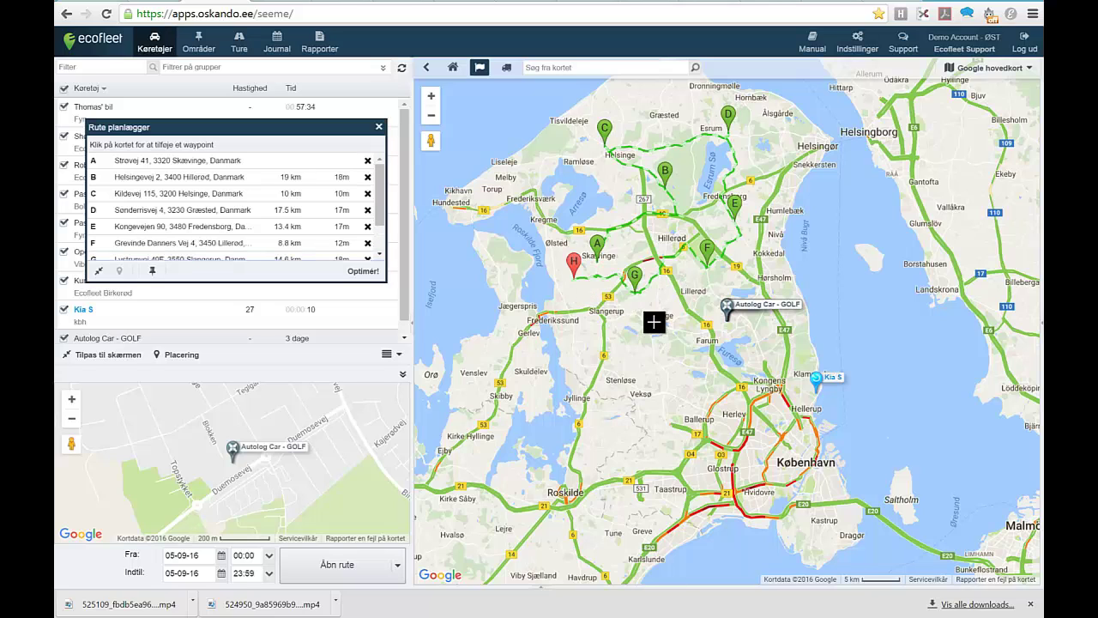
click(654, 319)
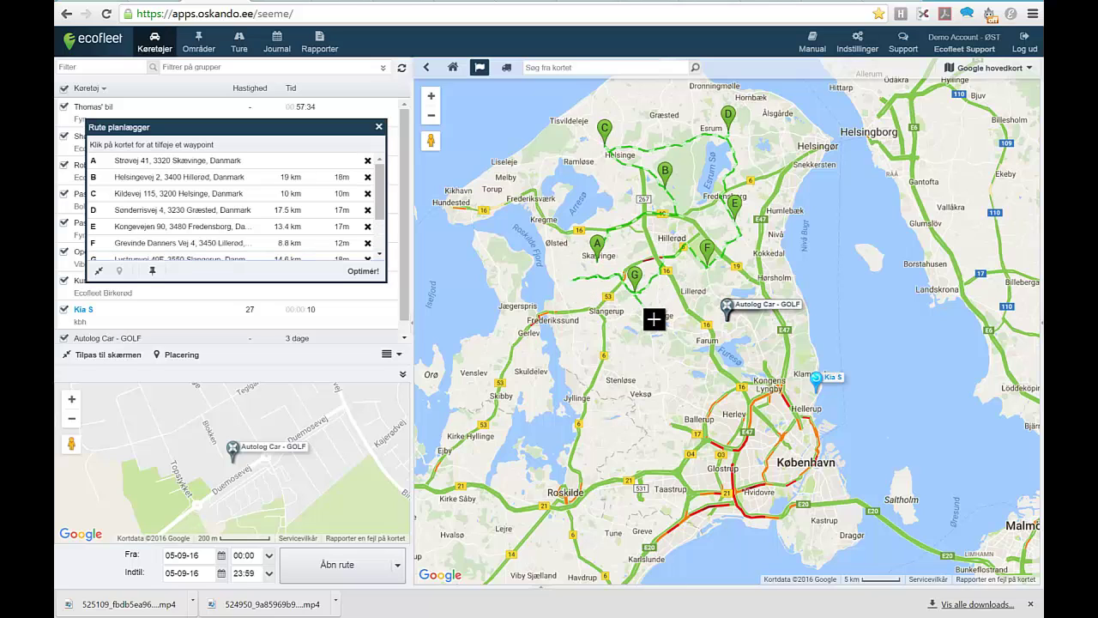
click(711, 289)
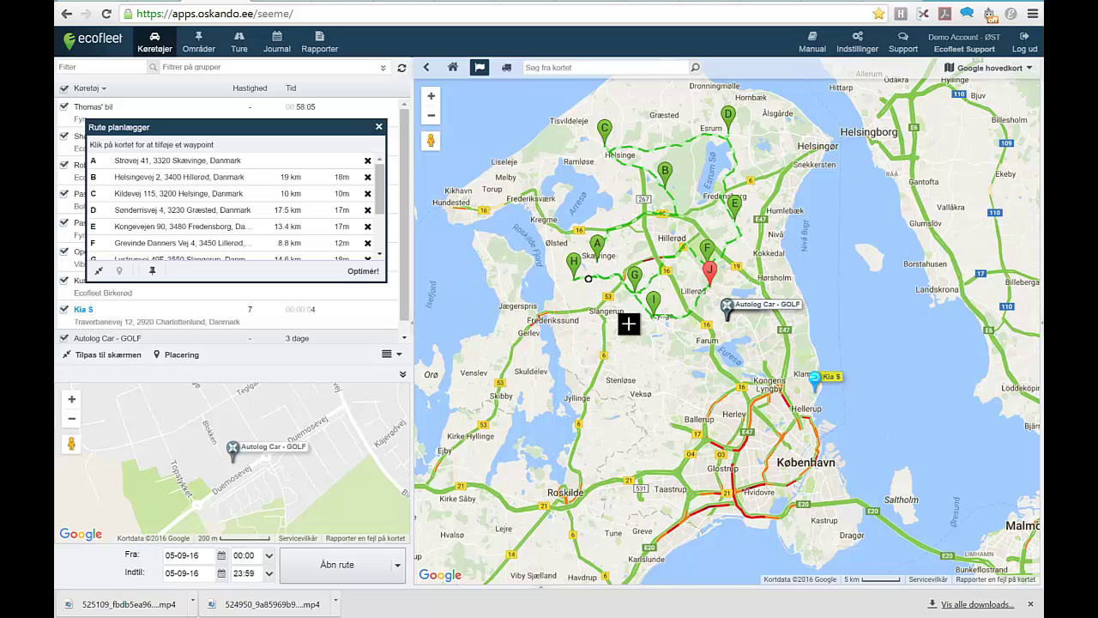
click(363, 272)
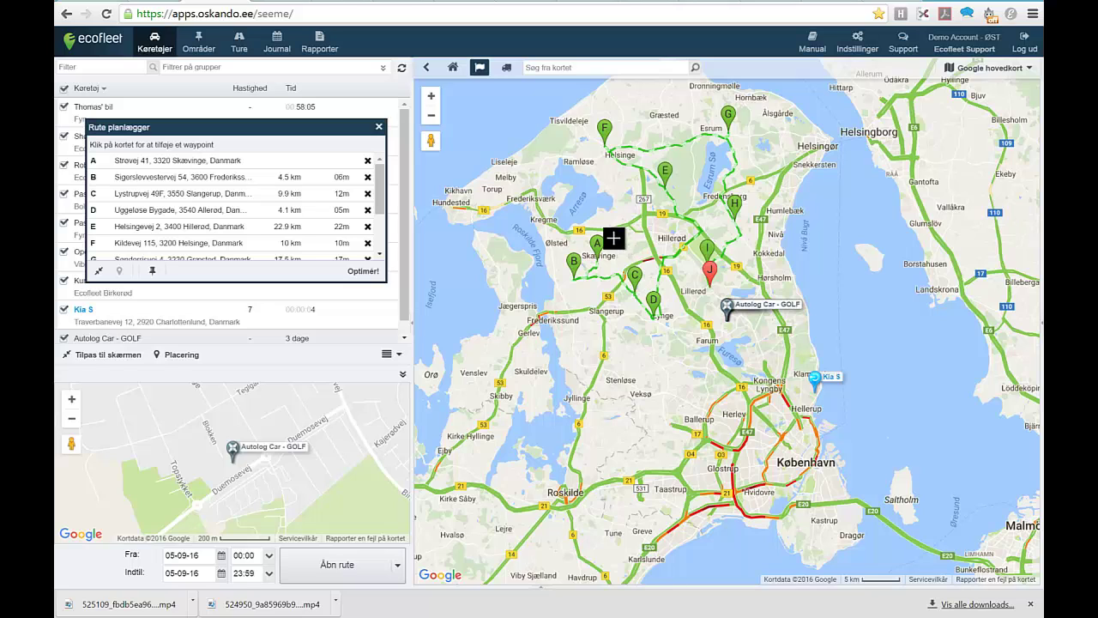
Close the route planner and return the main map to its original overview
click(379, 127)
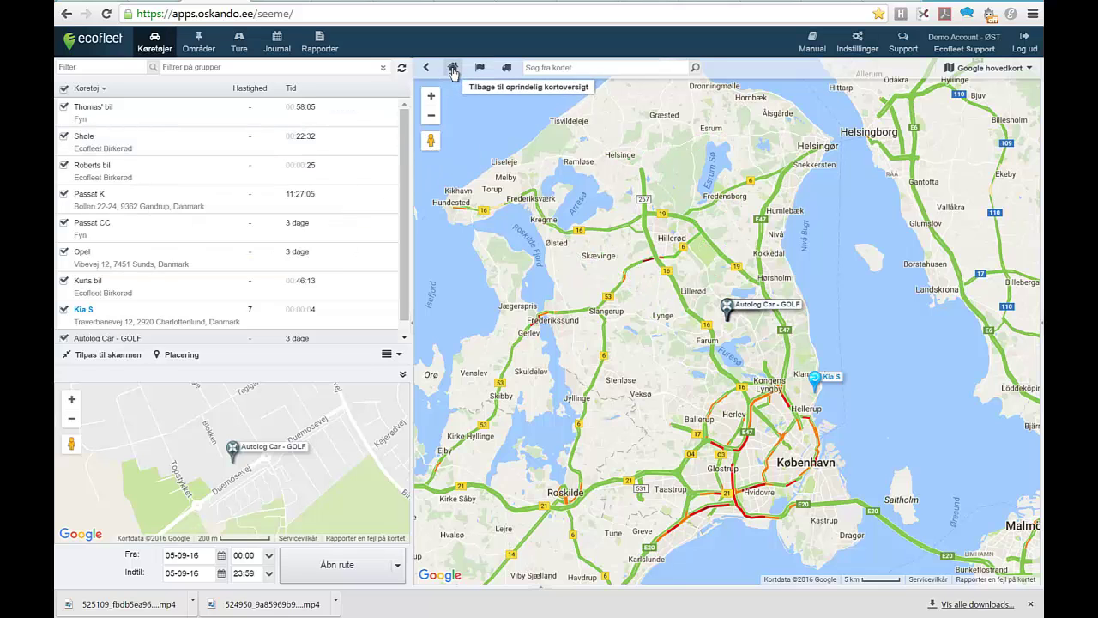
click(453, 68)
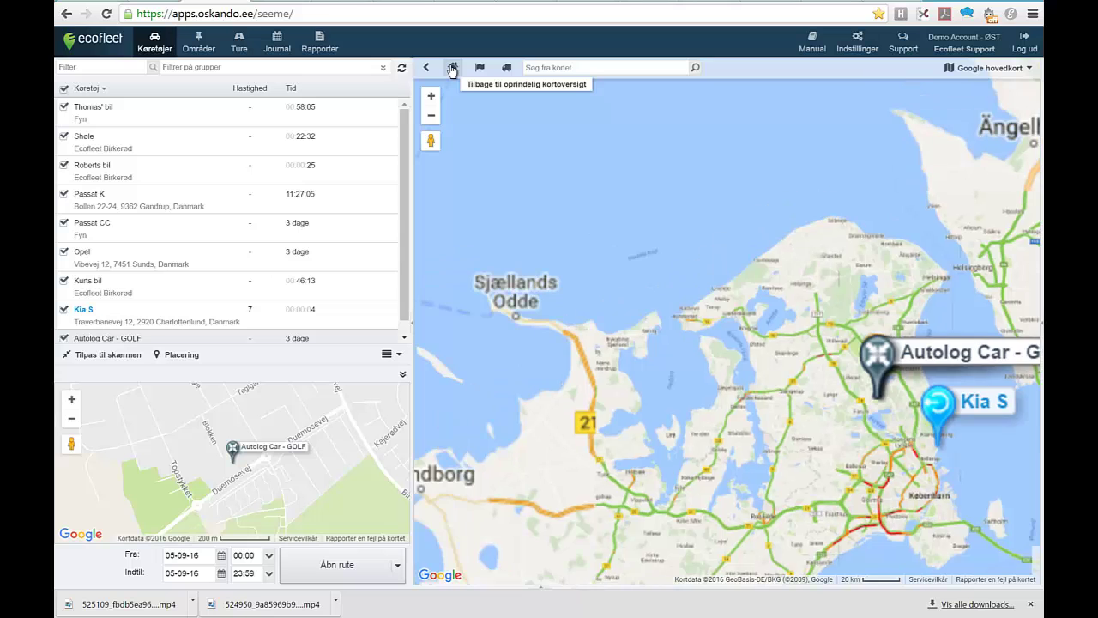